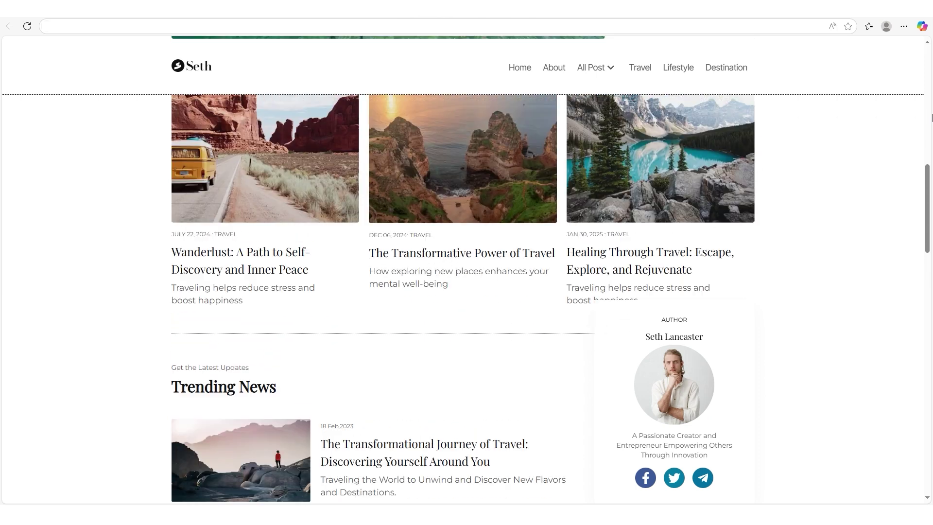
pyautogui.scroll(3, 932, 117)
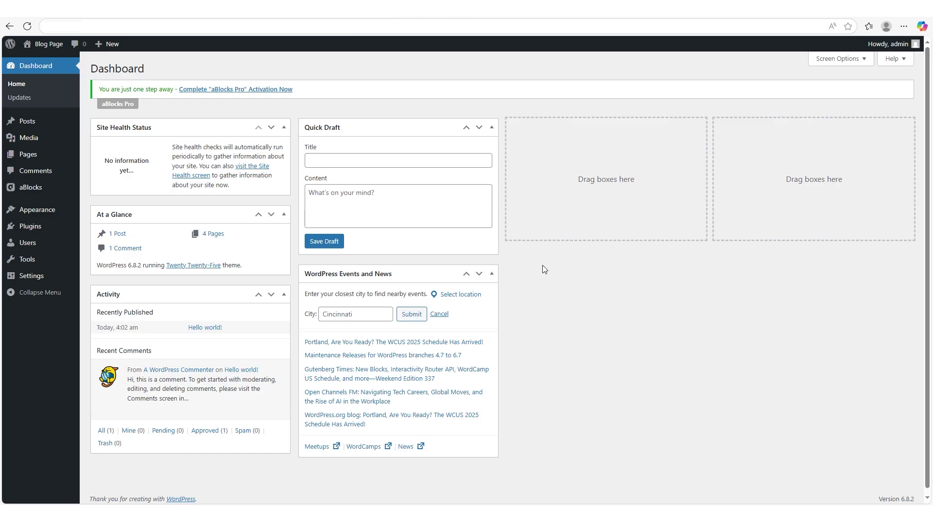
# Step: Open the aBlocks template kits and look through the available categories and templates
pyautogui.click(36, 186)
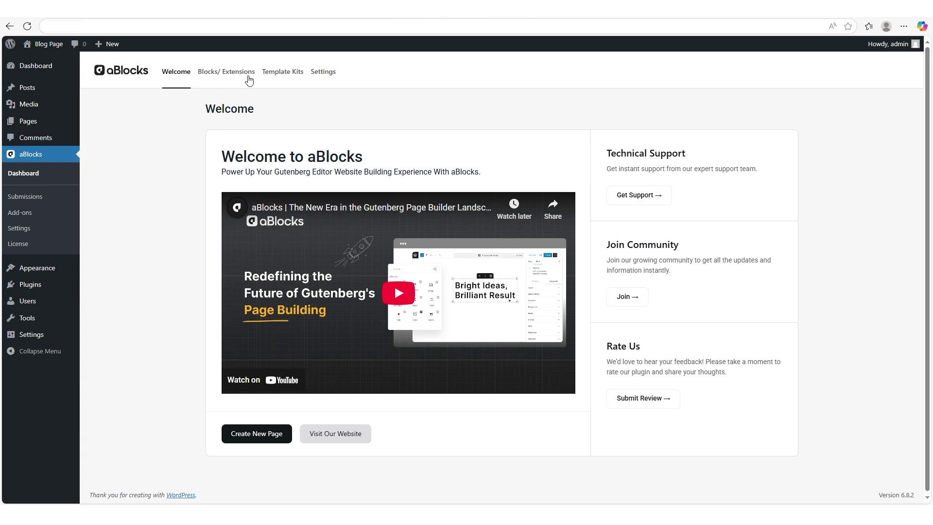
pyautogui.click(280, 73)
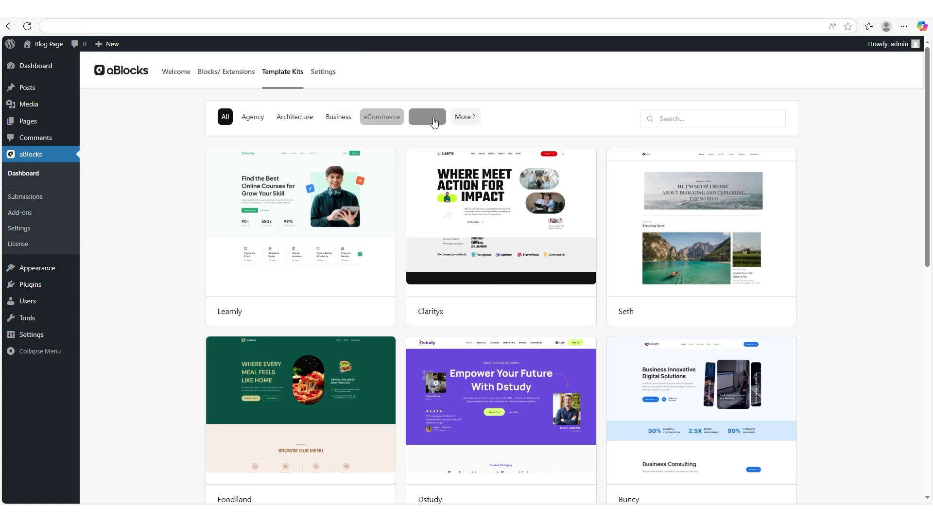
pyautogui.click(464, 117)
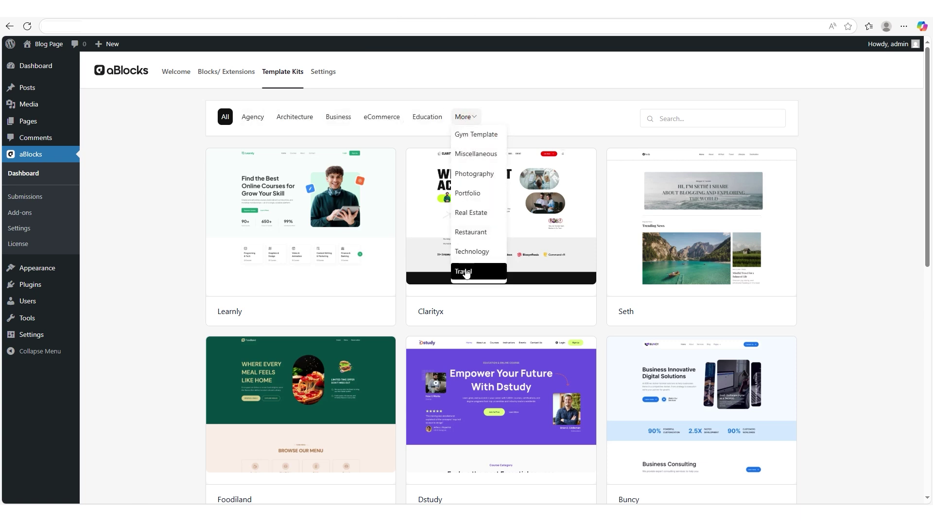
pyautogui.click(465, 117)
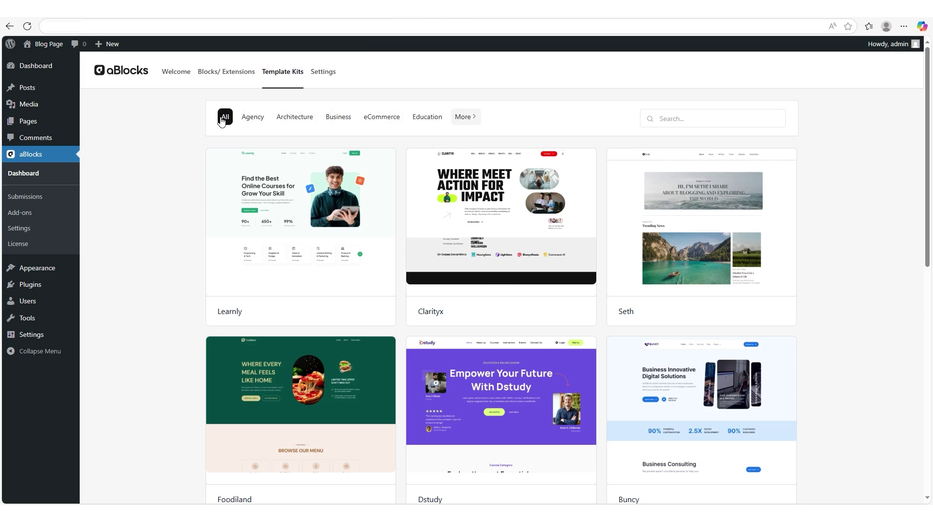
pyautogui.scroll(-10, 826, 204)
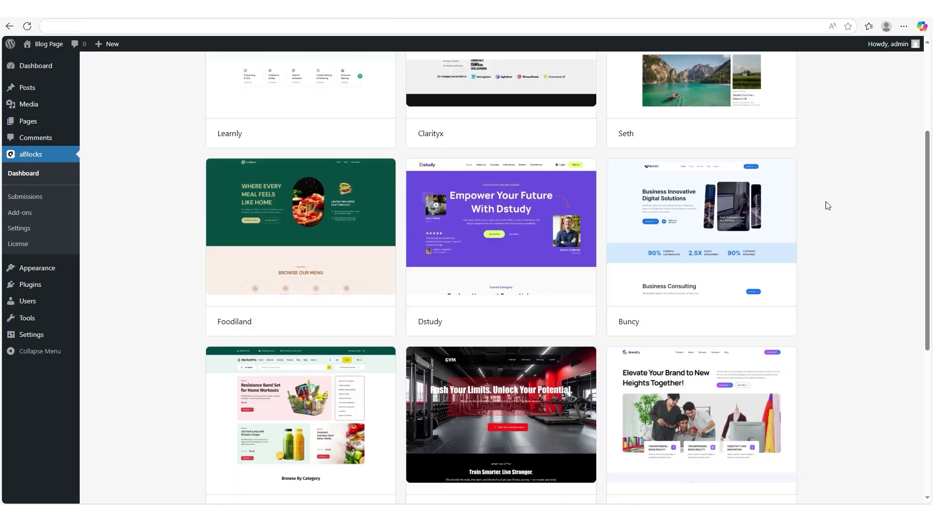
pyautogui.scroll(10, 827, 205)
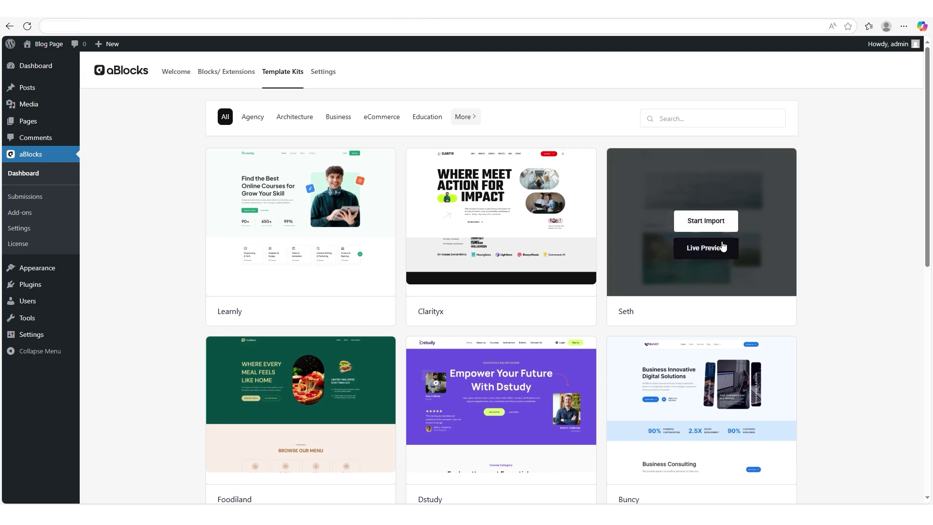
# Step: Preview the Seth template live and examine its whole page from the header to the footer
pyautogui.click(704, 246)
pyautogui.scroll(-2, 932, 186)
pyautogui.scroll(-12, 932, 187)
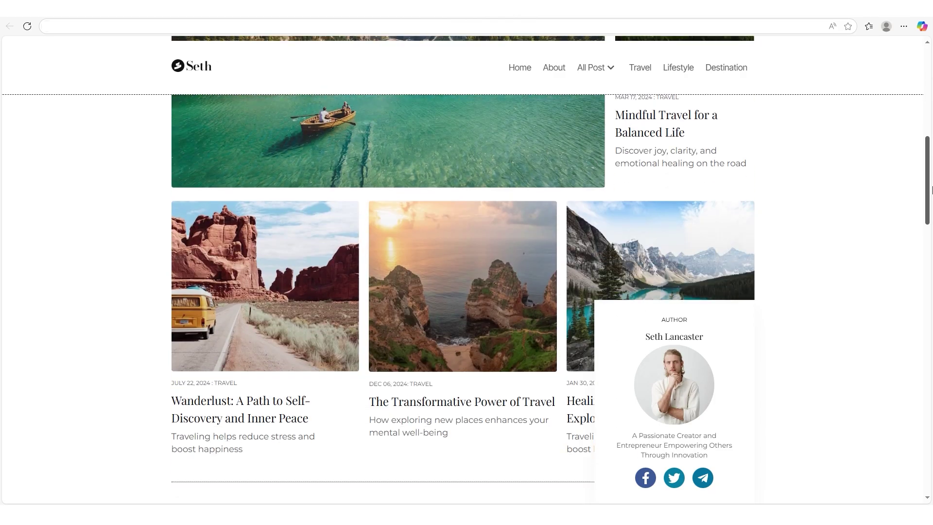
pyautogui.scroll(-15, 932, 191)
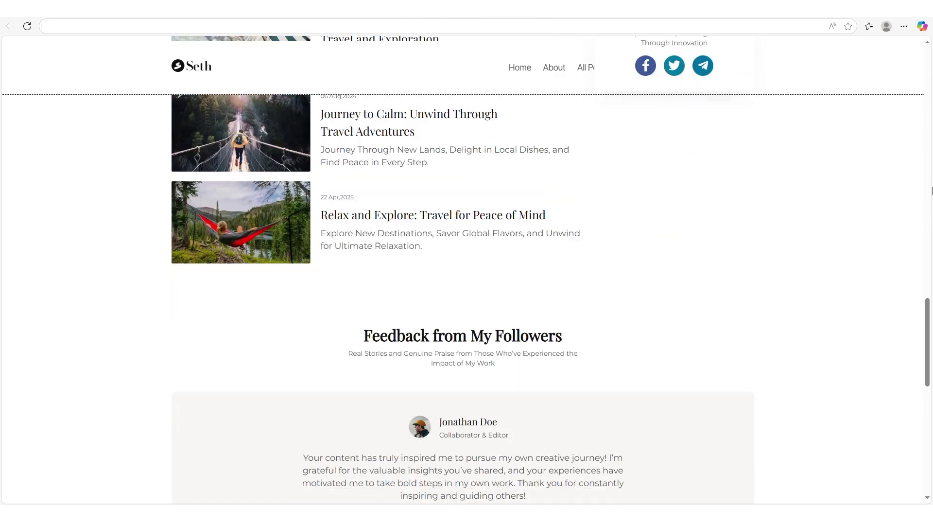
pyautogui.scroll(-3, 932, 191)
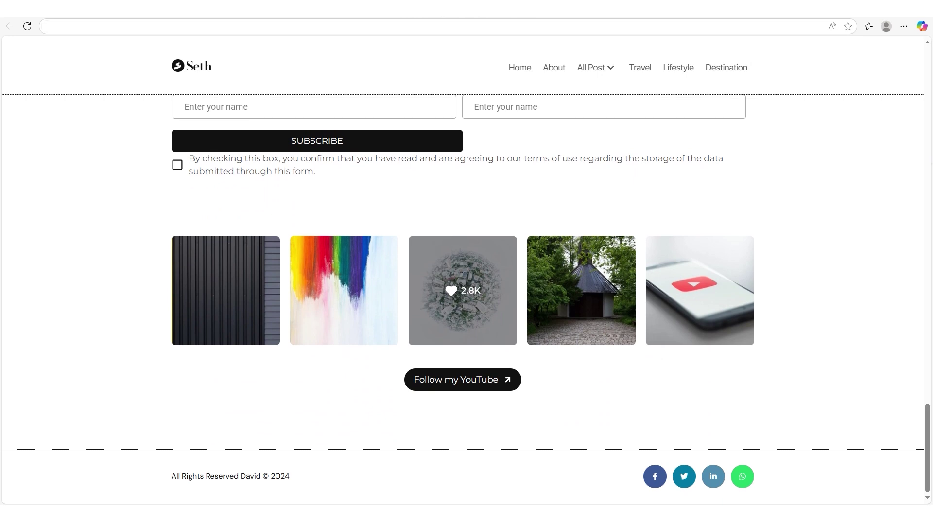
pyautogui.scroll(10, 932, 162)
pyautogui.scroll(15, 932, 103)
pyautogui.scroll(2, 932, 104)
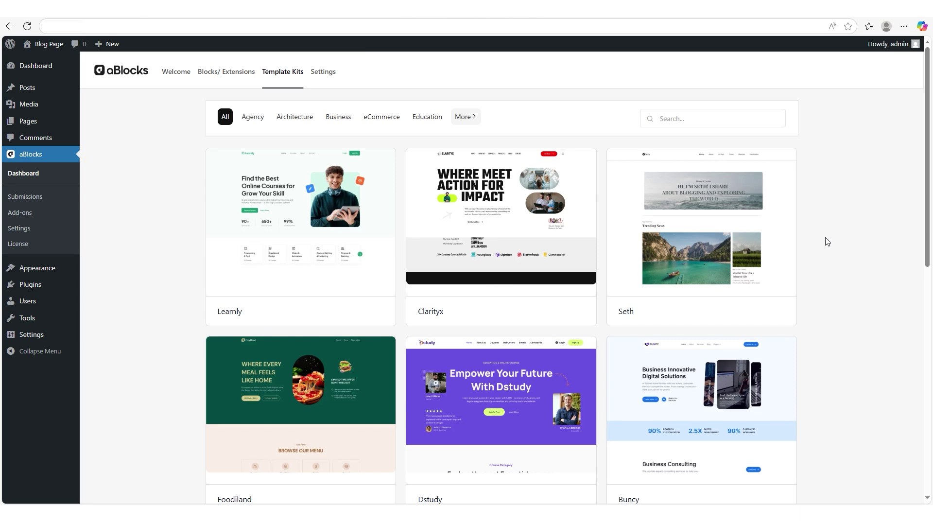
# Step: Import the Seth template kit with its images included
pyautogui.click(708, 222)
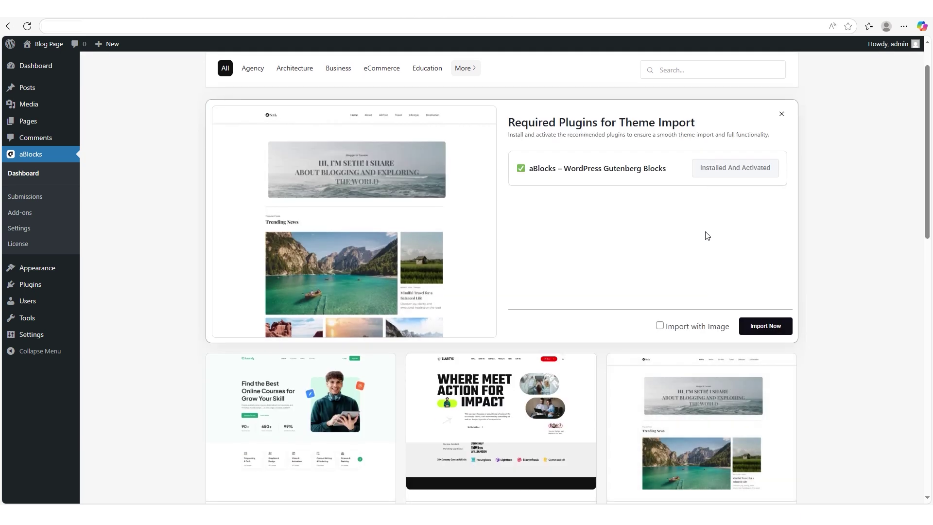
pyautogui.click(661, 325)
pyautogui.click(768, 325)
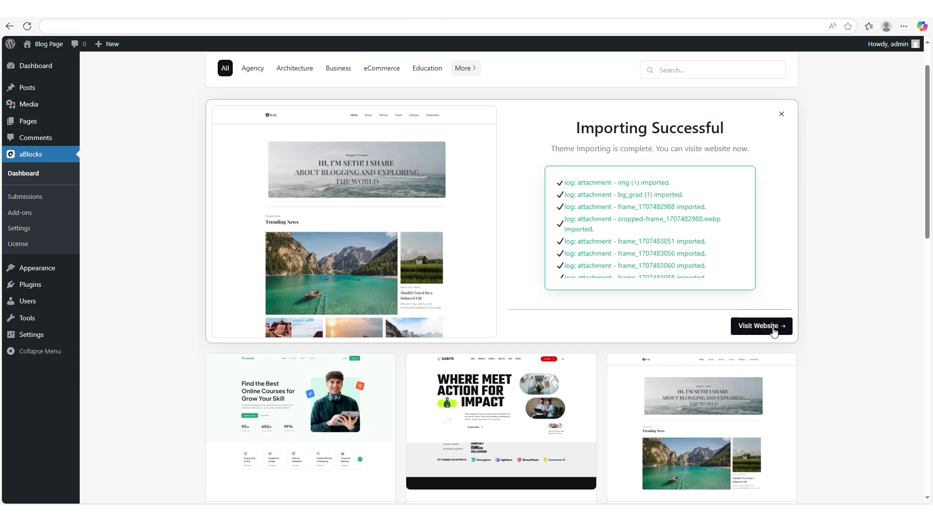
# Step: Visit the imported website and open its home page in the block editor
pyautogui.click(756, 329)
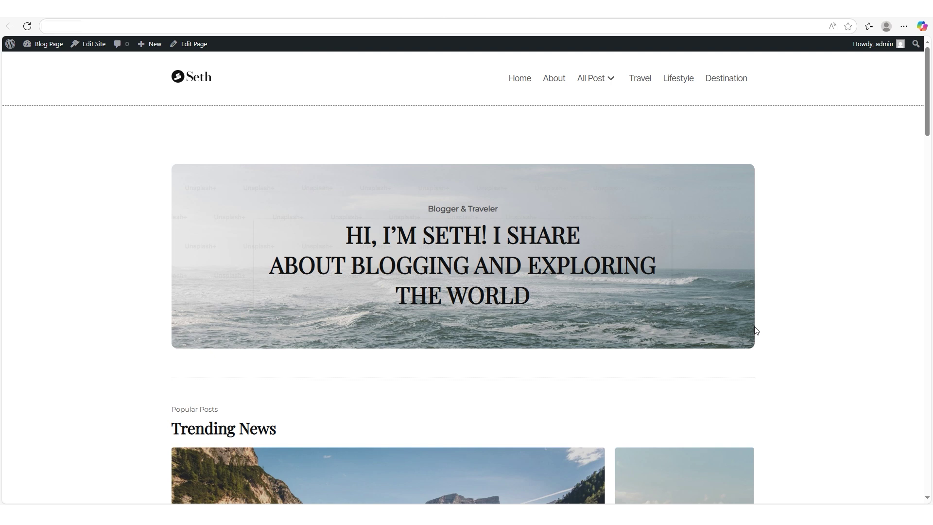
pyautogui.click(192, 53)
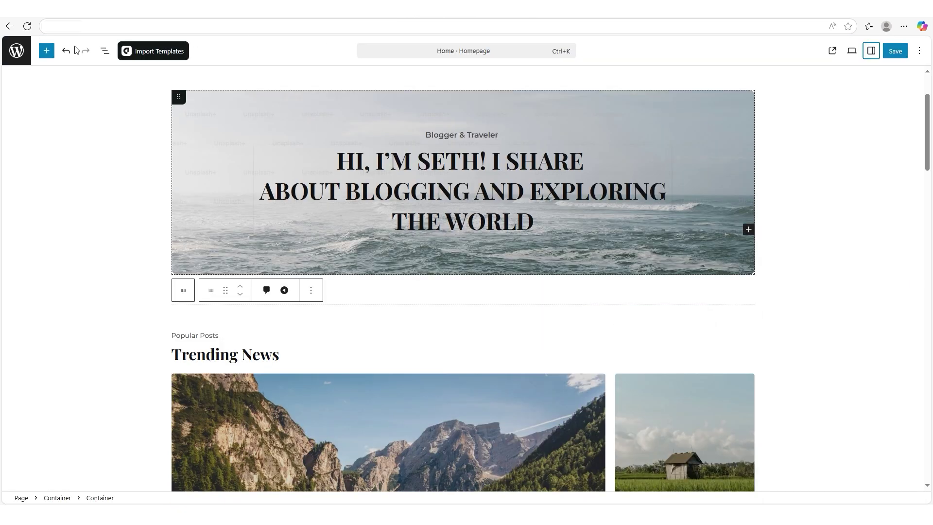
# Step: Look through the aBlocks blocks available in the block inserter, then close it
pyautogui.click(46, 51)
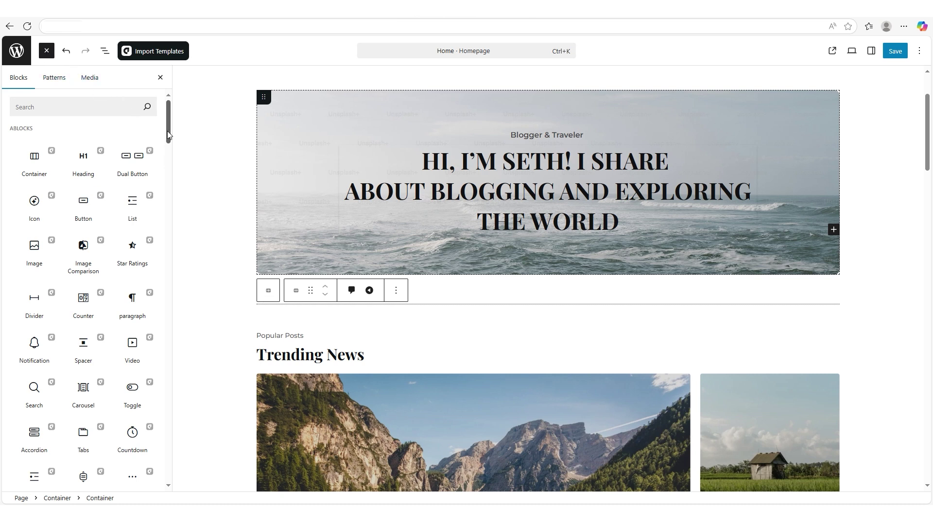
pyautogui.scroll(-4, 167, 130)
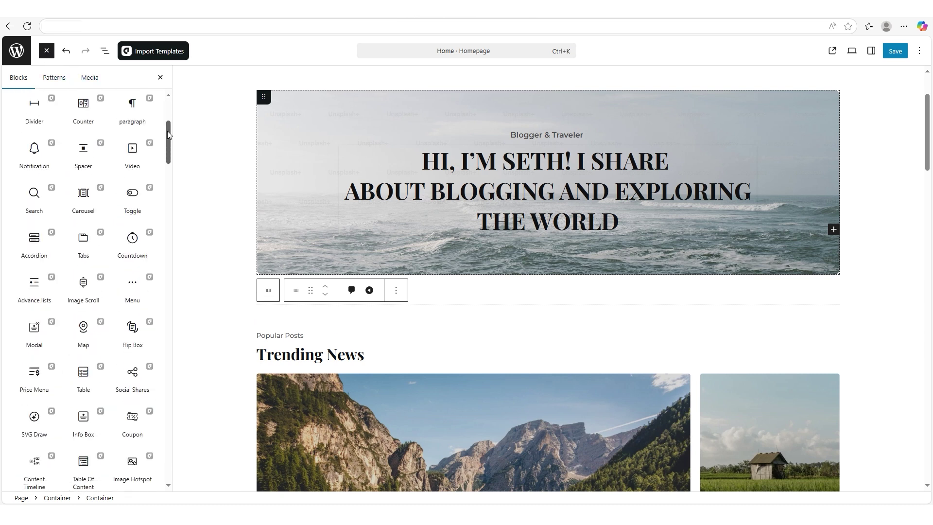
pyautogui.scroll(-4, 168, 134)
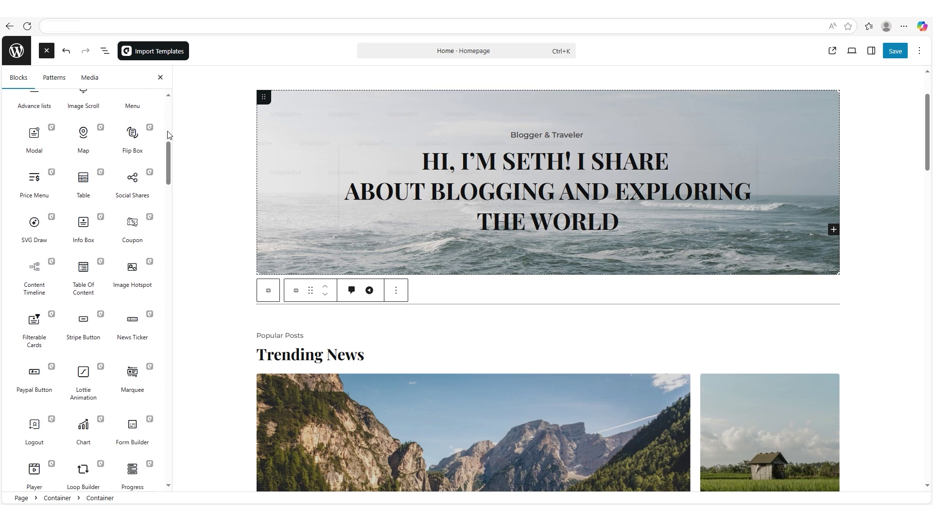
pyautogui.scroll(-2, 167, 135)
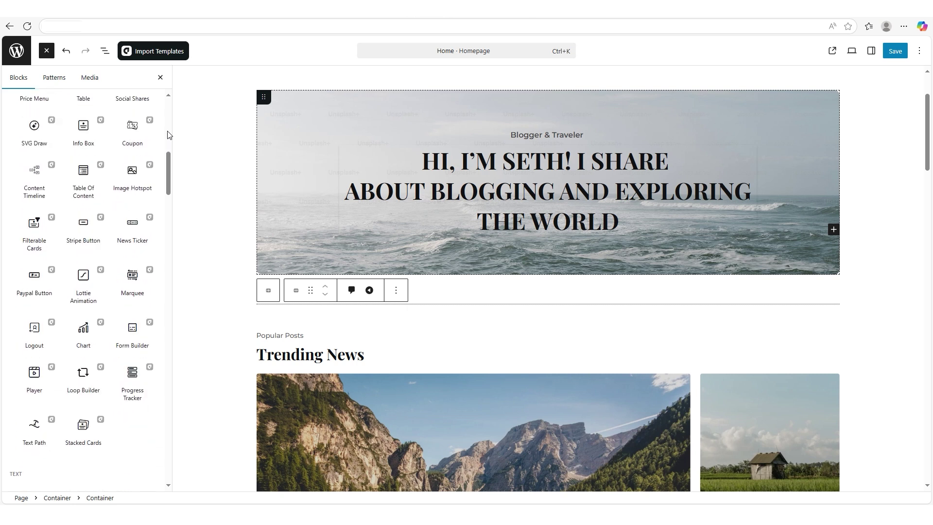
pyautogui.scroll(5, 169, 135)
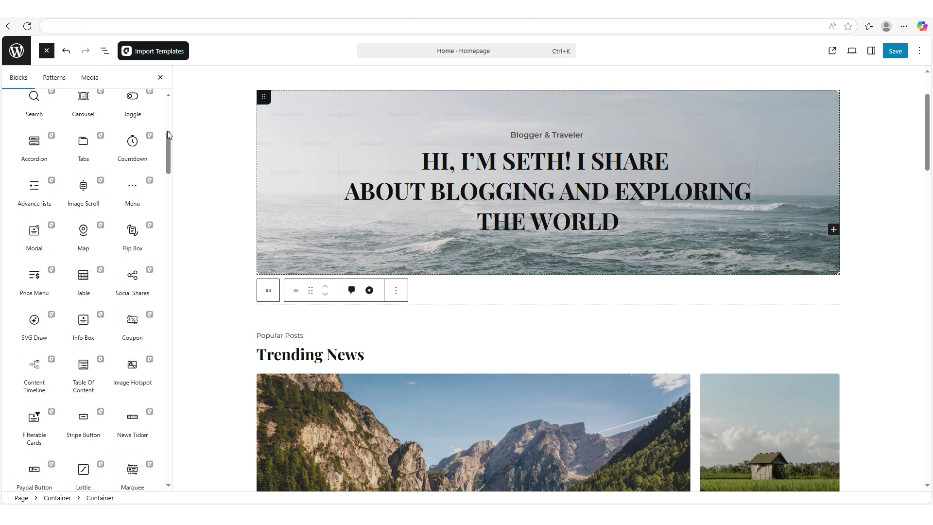
pyautogui.scroll(5, 167, 130)
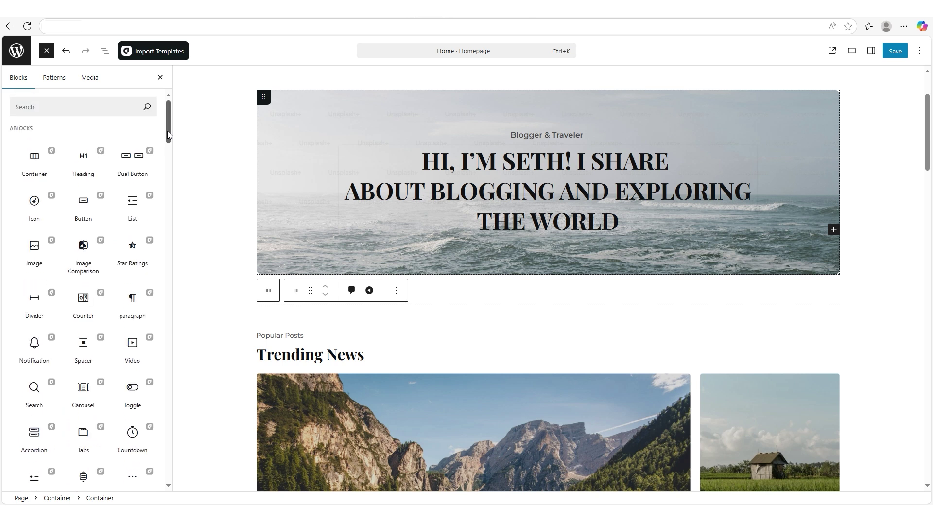
pyautogui.click(45, 52)
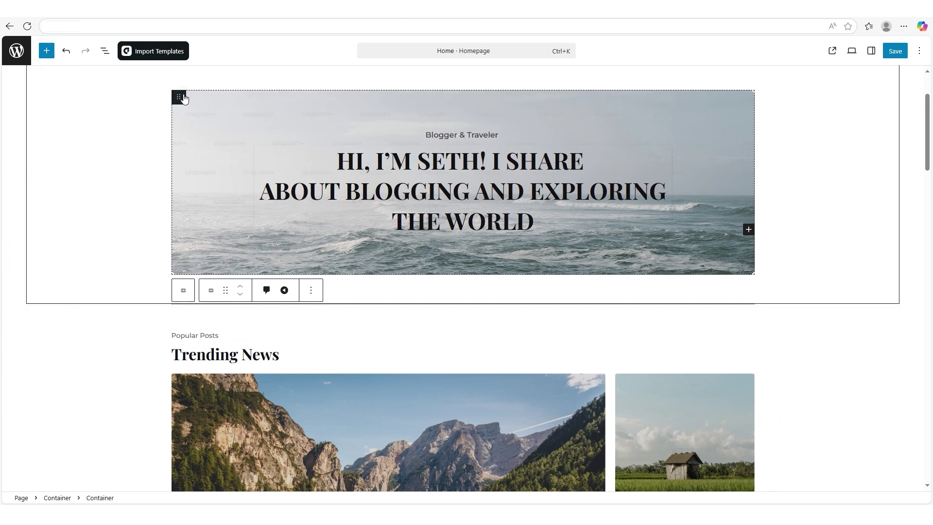
# Step: Replace the hero container's background image with the mountain lake photo in the advanced block settings
pyautogui.click(872, 51)
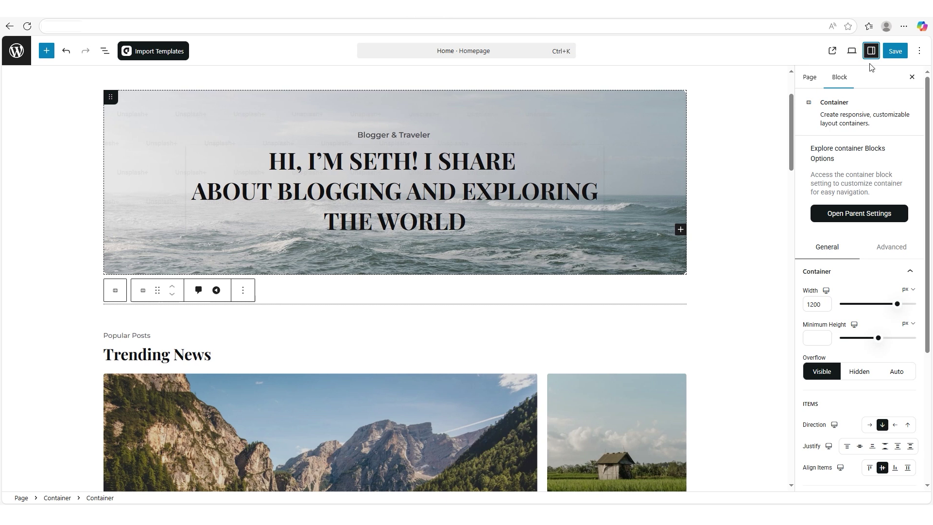
pyautogui.click(883, 242)
pyautogui.scroll(-5, 874, 263)
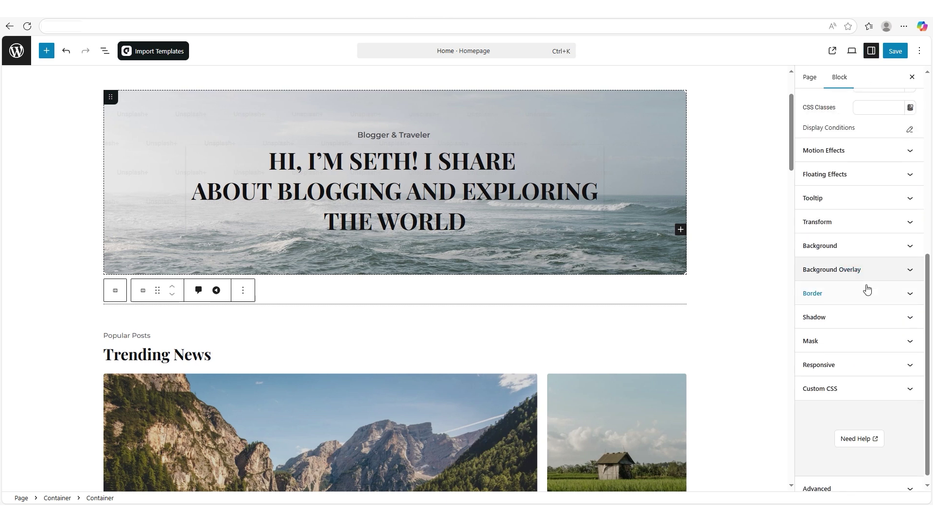
pyautogui.click(837, 246)
pyautogui.scroll(-2, 849, 285)
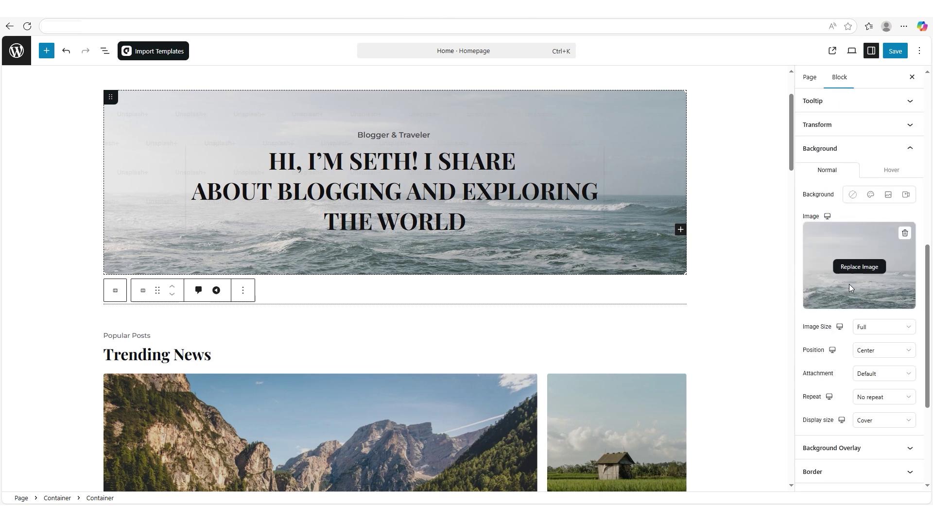
pyautogui.click(856, 266)
pyautogui.click(471, 261)
pyautogui.click(110, 96)
pyautogui.click(560, 183)
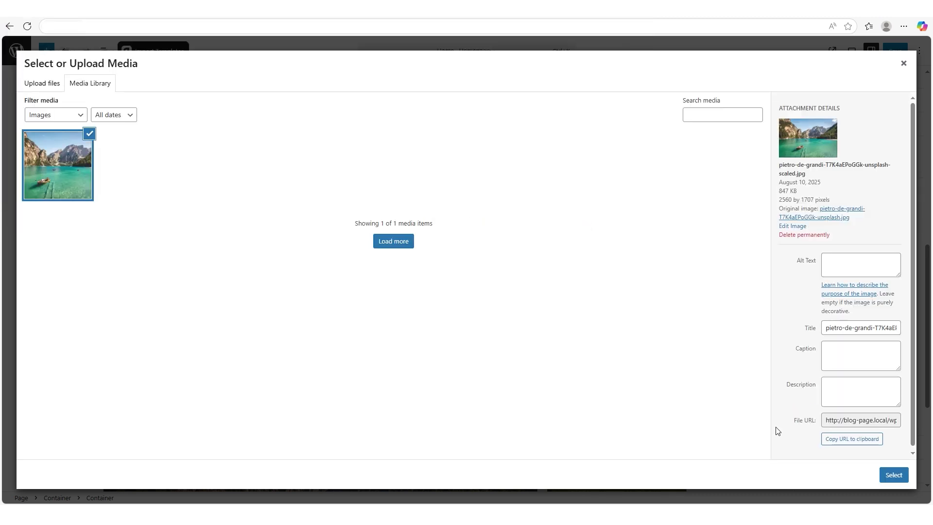
pyautogui.click(906, 478)
# Step: Set the hero container's border radius to 20 px on all corners
pyautogui.scroll(-3, 898, 462)
pyautogui.click(858, 326)
pyautogui.click(819, 403)
pyautogui.write('20')
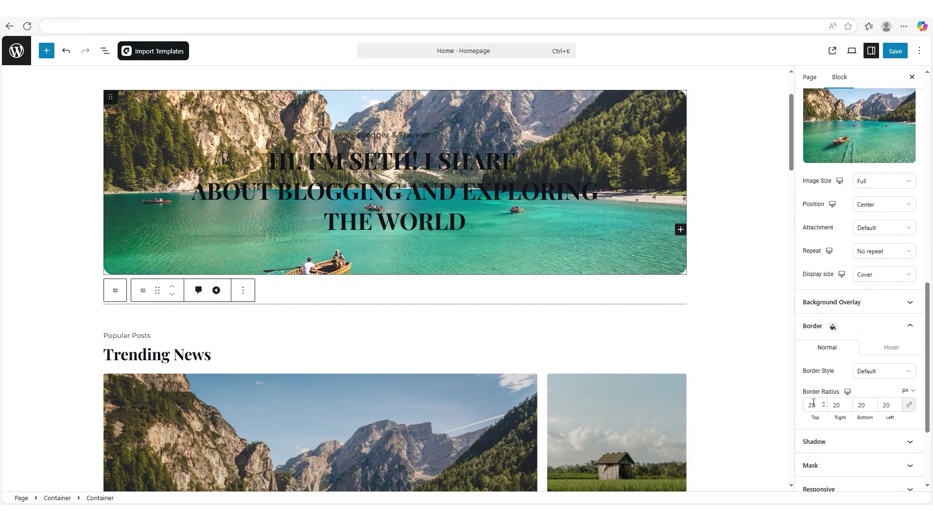
# Step: Set the hero's "Blogger & Traveler" paragraph to the Large size and colour its text white (#ffffff)
pyautogui.scroll(10, 815, 404)
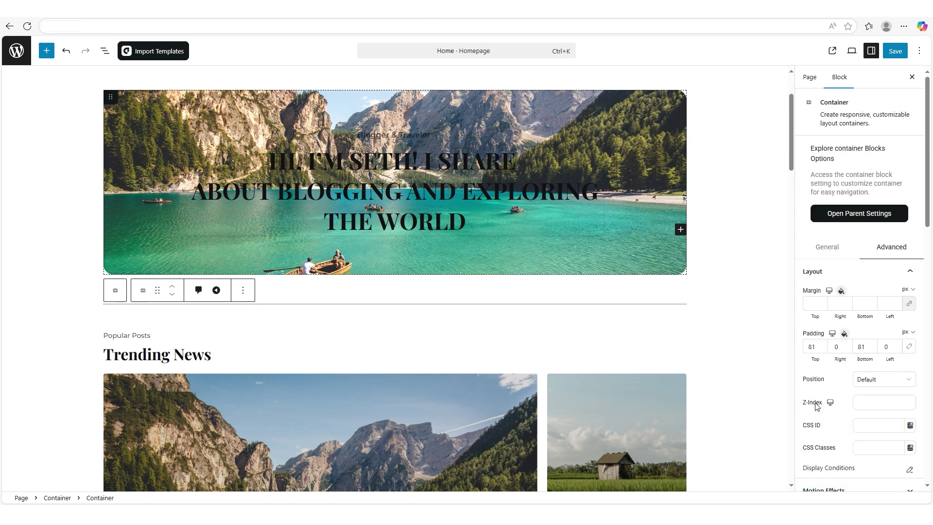
pyautogui.click(394, 135)
pyautogui.moveTo(804, 306); pyautogui.dragTo(881, 313)
pyautogui.click(885, 332)
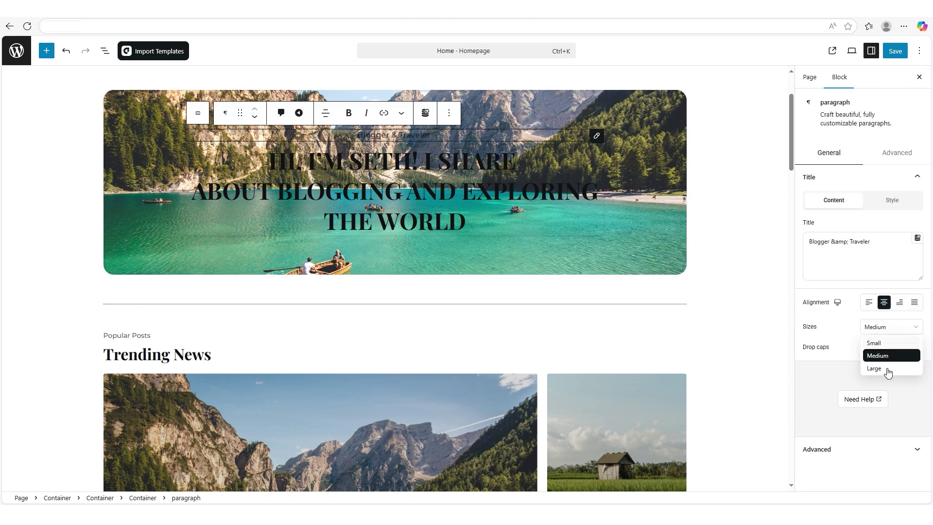
pyautogui.click(888, 370)
pyautogui.click(904, 202)
pyautogui.click(867, 225)
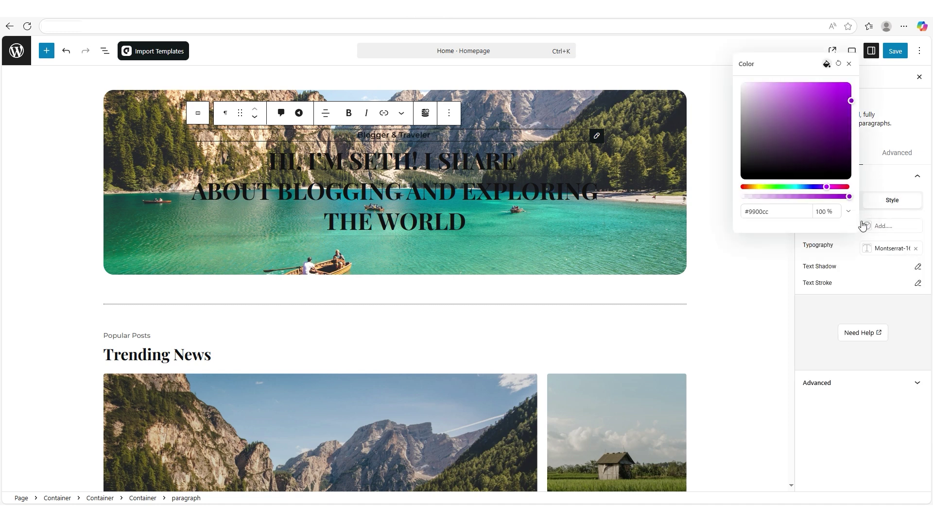
pyautogui.click(848, 64)
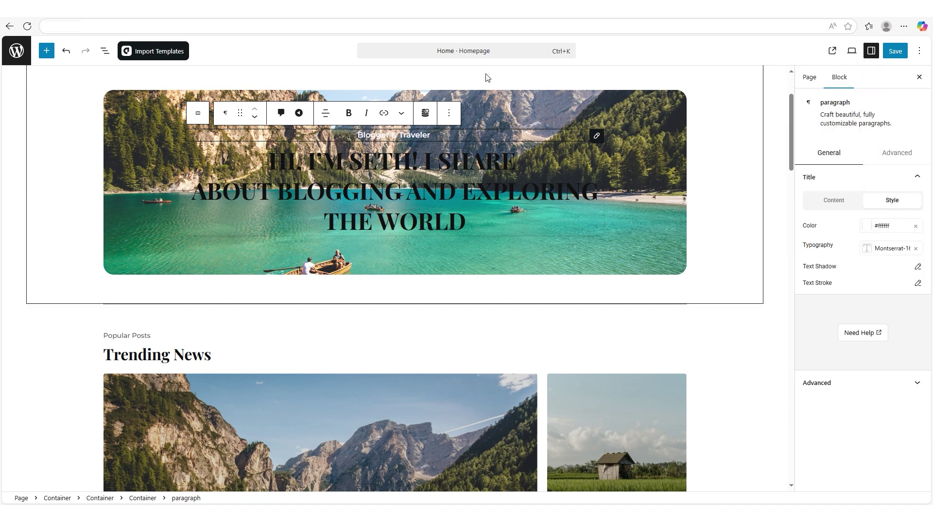
# Step: Change the hero heading's text colour to white (#ffffff)
pyautogui.click(500, 192)
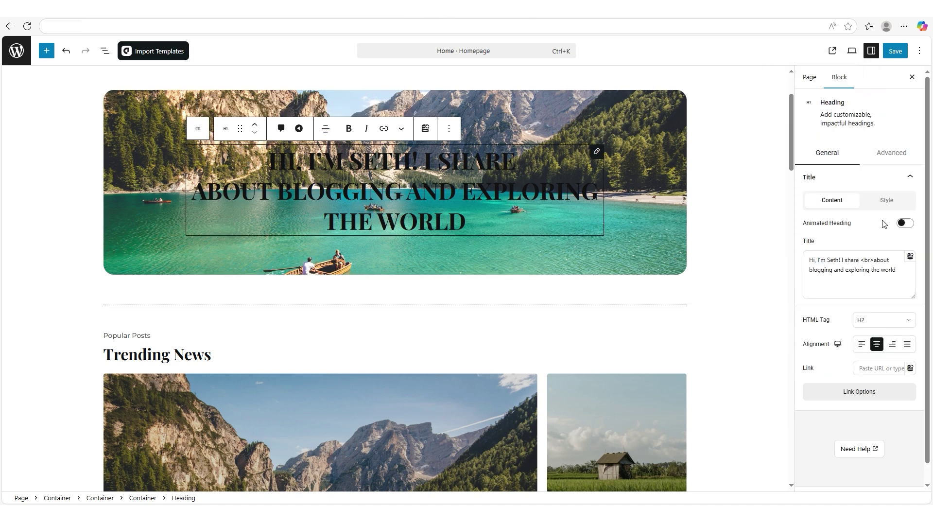
pyautogui.click(886, 200)
pyautogui.click(867, 225)
pyautogui.click(741, 83)
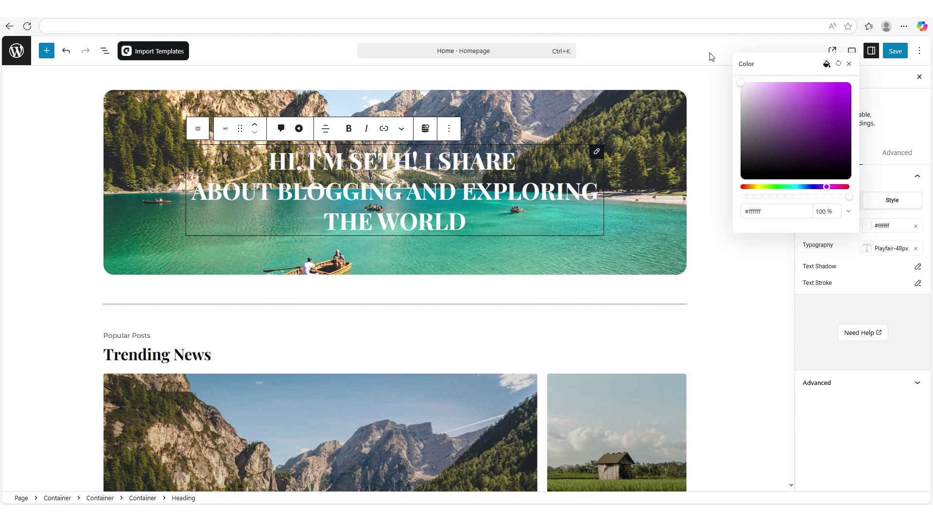
pyautogui.click(848, 65)
# Step: Change the background colour of the testimonial container under "Feedback from My Followers" to teal (#97cdcd)
pyautogui.scroll(-3, 767, 268)
pyautogui.scroll(-15, 766, 267)
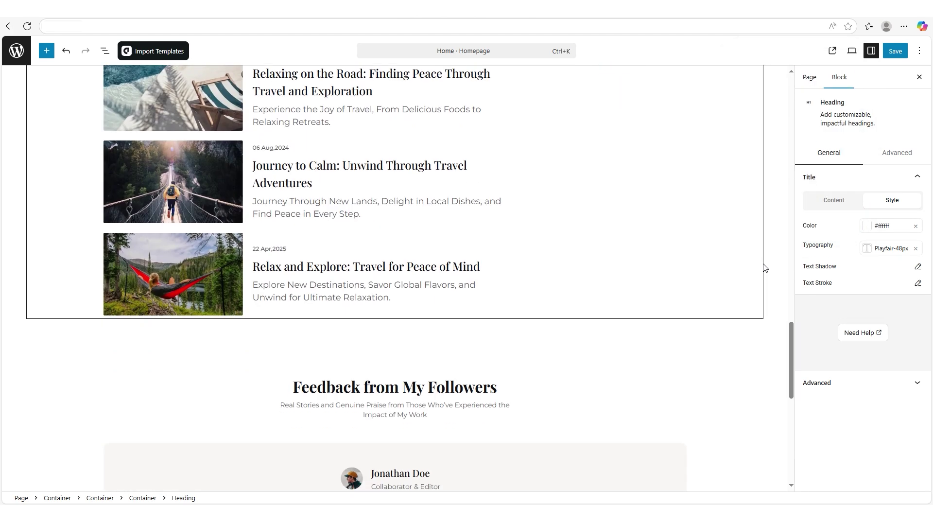
pyautogui.scroll(-4, 764, 267)
pyautogui.click(474, 255)
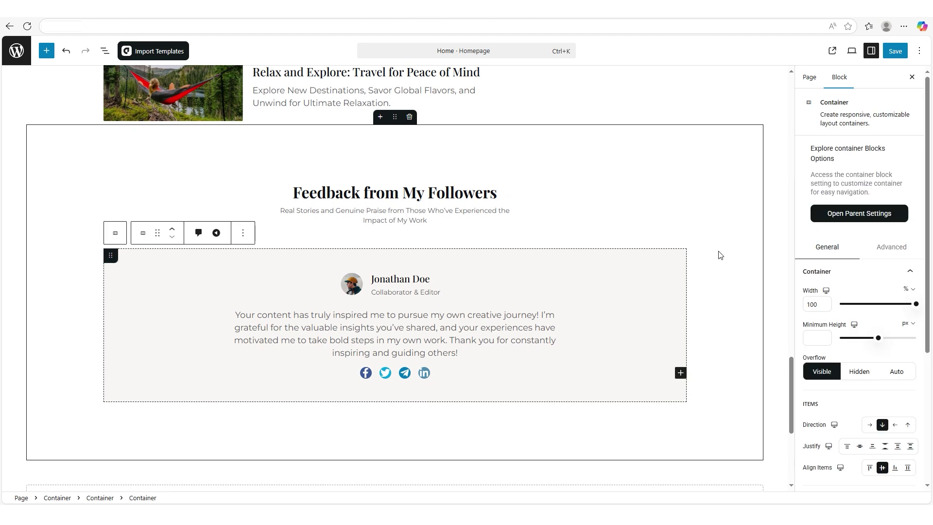
pyautogui.click(891, 246)
pyautogui.scroll(-4, 889, 279)
pyautogui.click(853, 343)
pyautogui.scroll(-2, 853, 343)
pyautogui.click(861, 317)
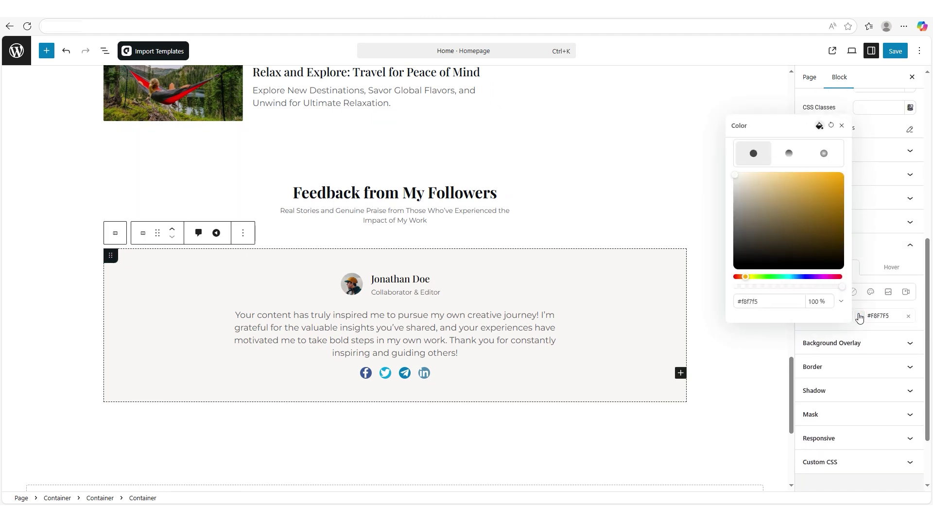
pyautogui.click(782, 278)
pyautogui.moveTo(745, 196); pyautogui.dragTo(763, 193)
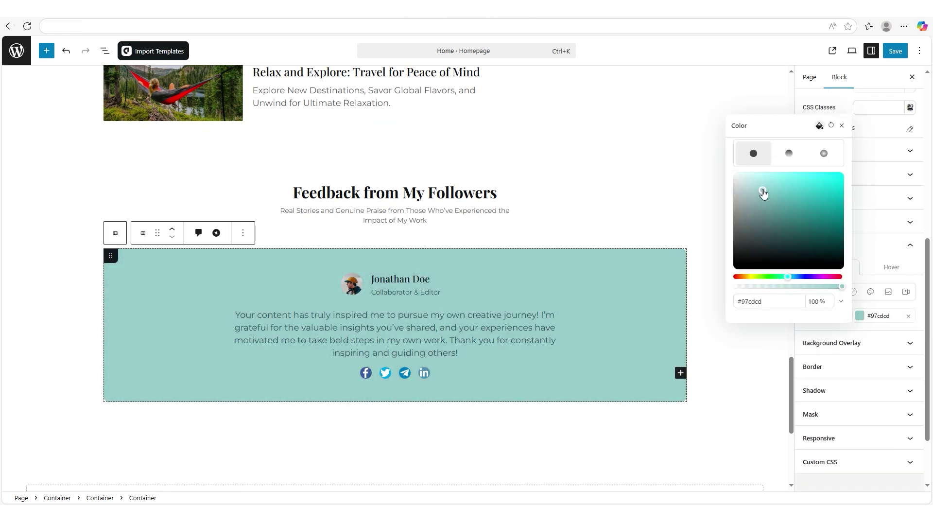
pyautogui.click(841, 125)
# Step: Save the edited home page
pyautogui.scroll(10, 756, 285)
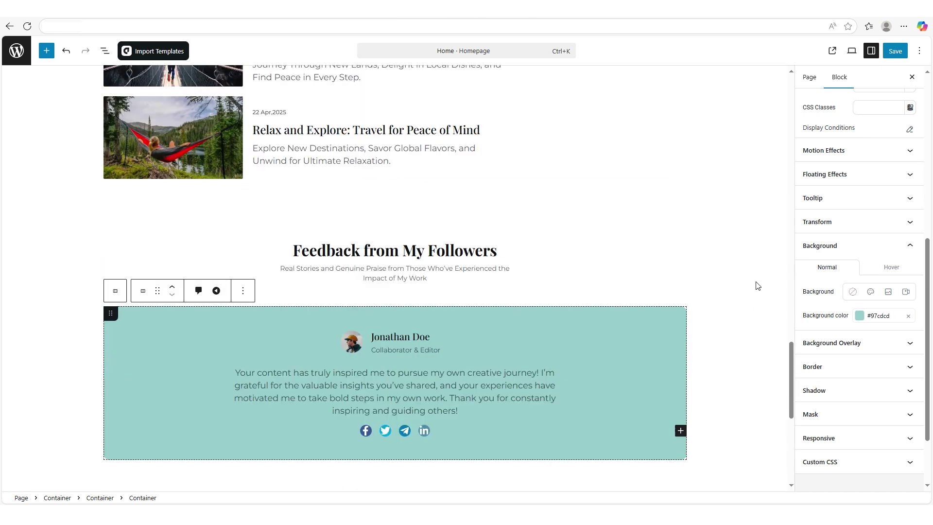
pyautogui.scroll(10, 756, 286)
pyautogui.scroll(7, 856, 290)
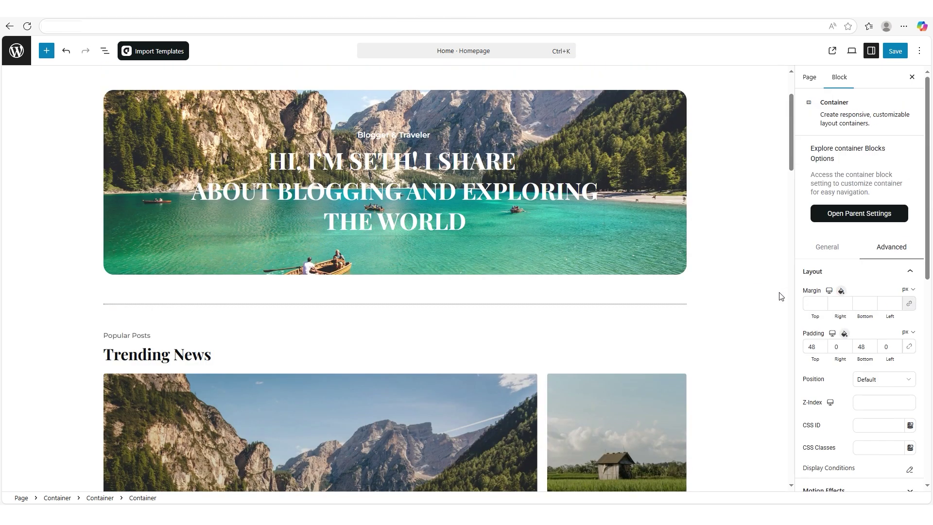
pyautogui.click(897, 52)
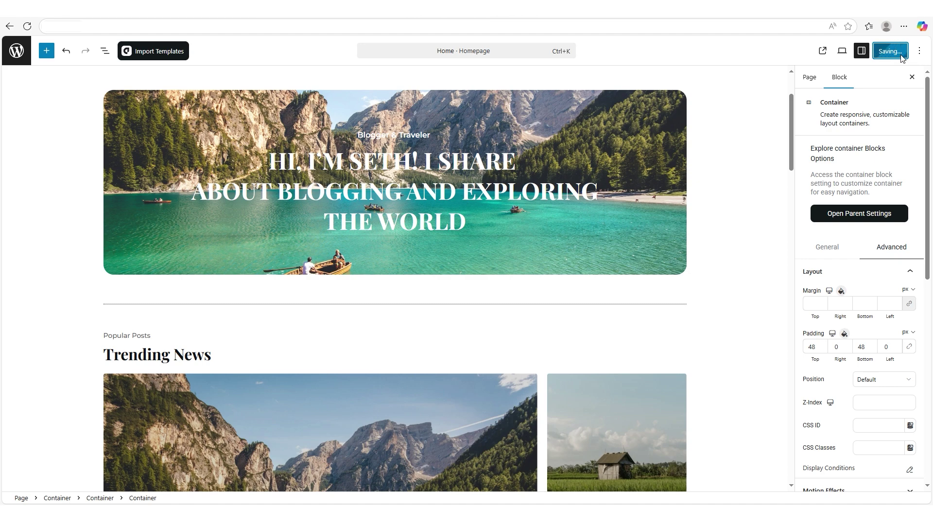
# Step: View the published home page and review its sections from the hero down to the newsletter form and back up
pyautogui.click(831, 51)
pyautogui.scroll(-8, 845, 159)
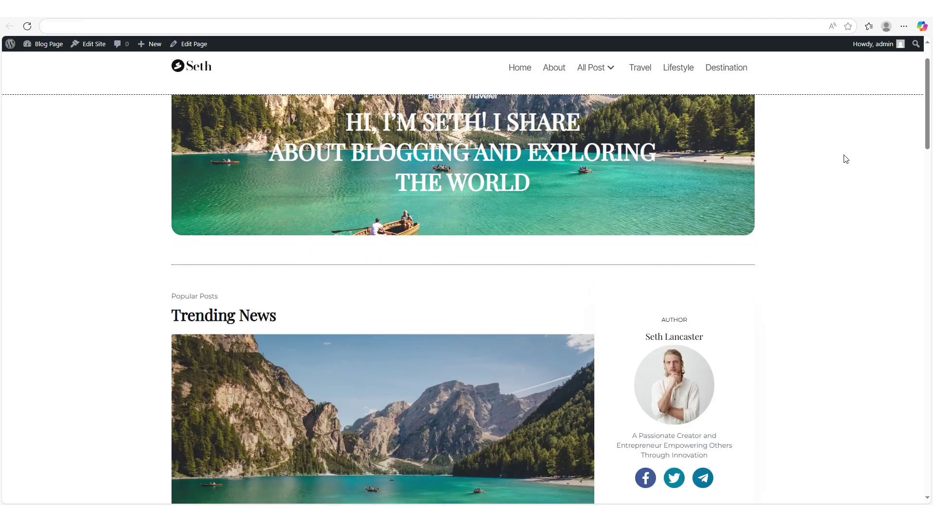
pyautogui.scroll(-15, 846, 158)
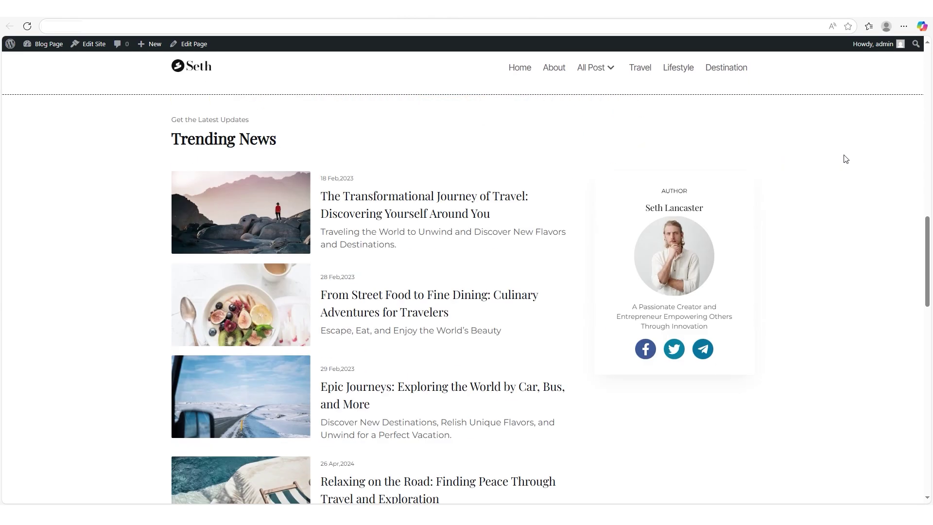
pyautogui.scroll(-6, 846, 159)
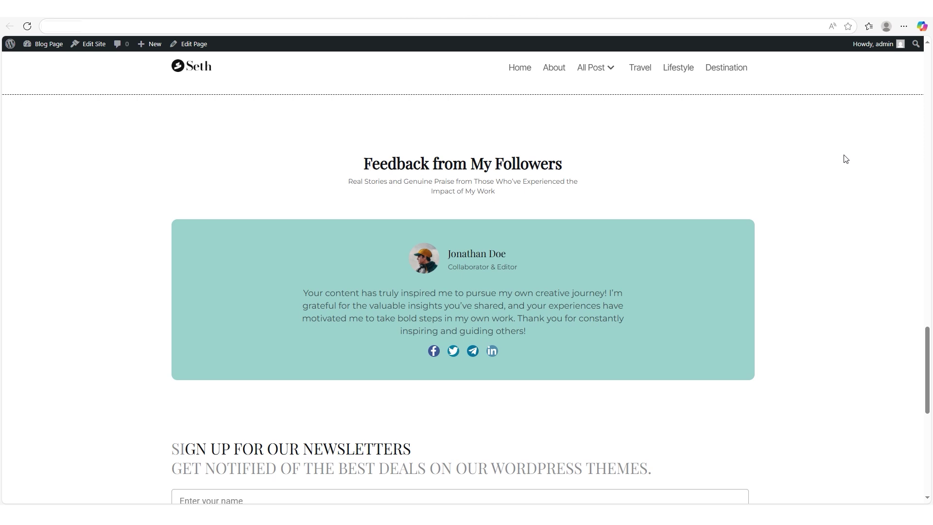
pyautogui.scroll(-3, 846, 159)
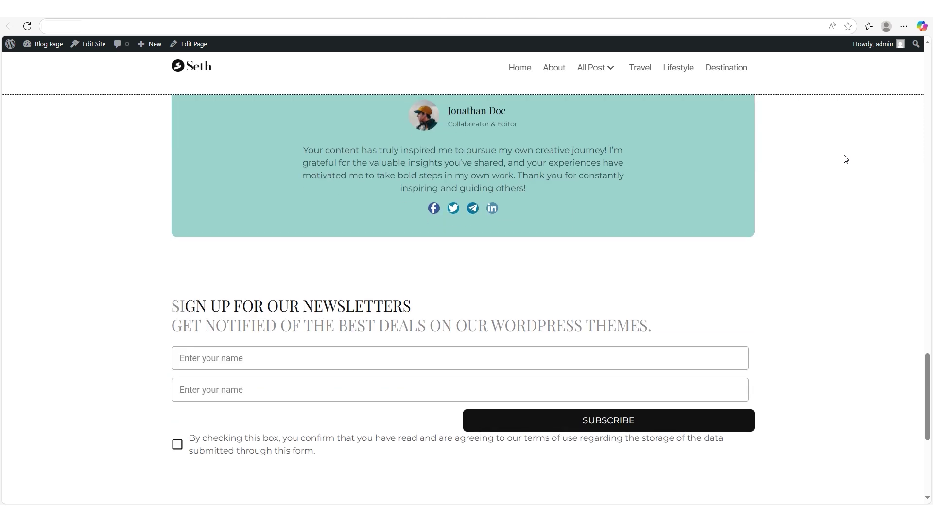
pyautogui.scroll(8, 846, 159)
pyautogui.scroll(15, 846, 159)
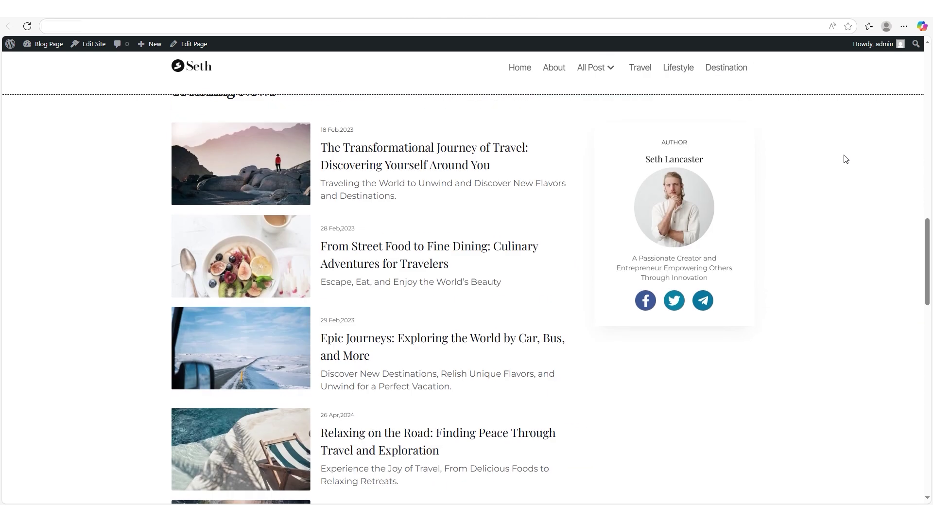
pyautogui.scroll(3, 846, 159)
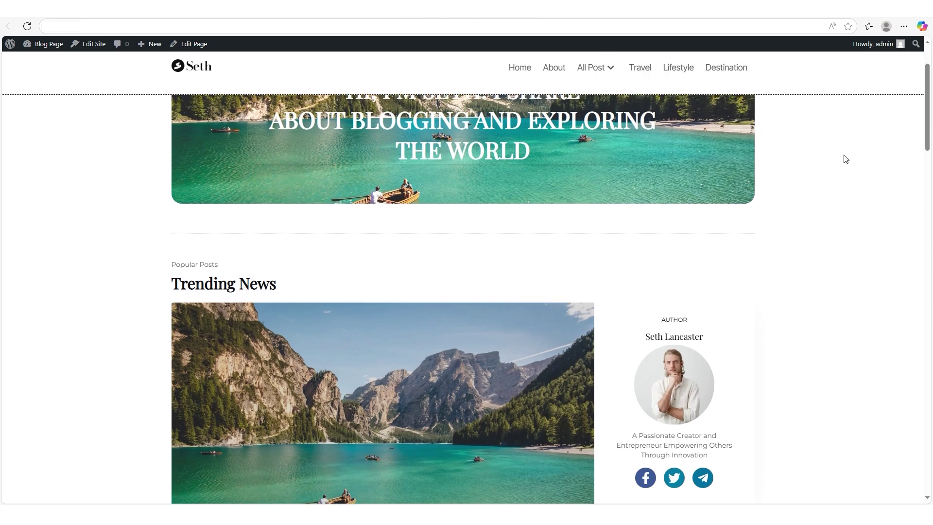